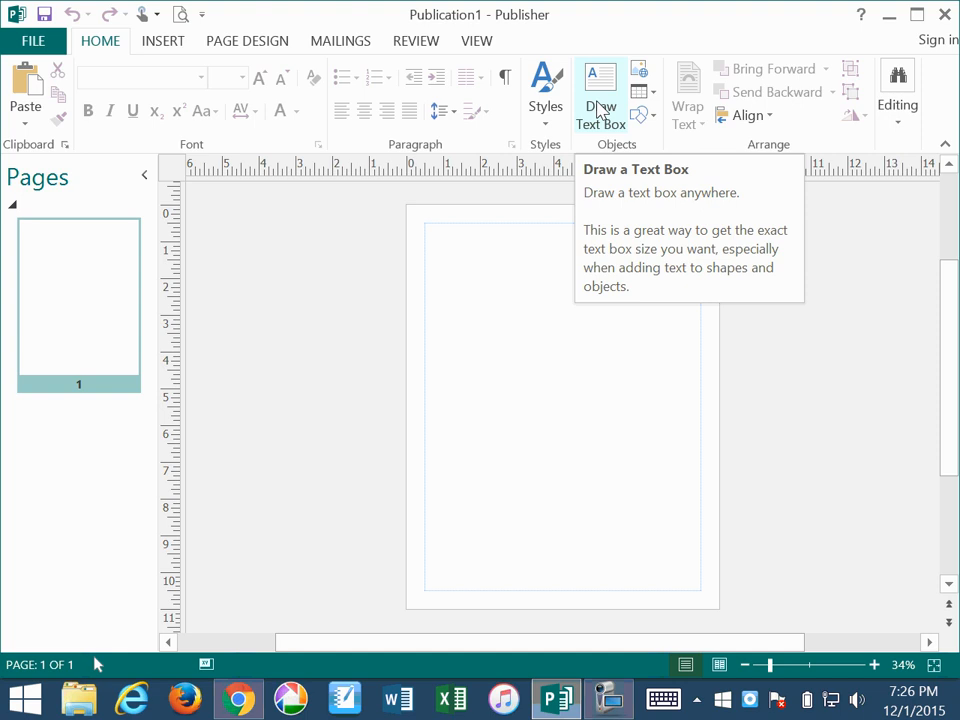
- Draw a text box about 5.46 x 0.98 in near the top of the page and enter "Business Information Management 12"
left_click(597, 104)
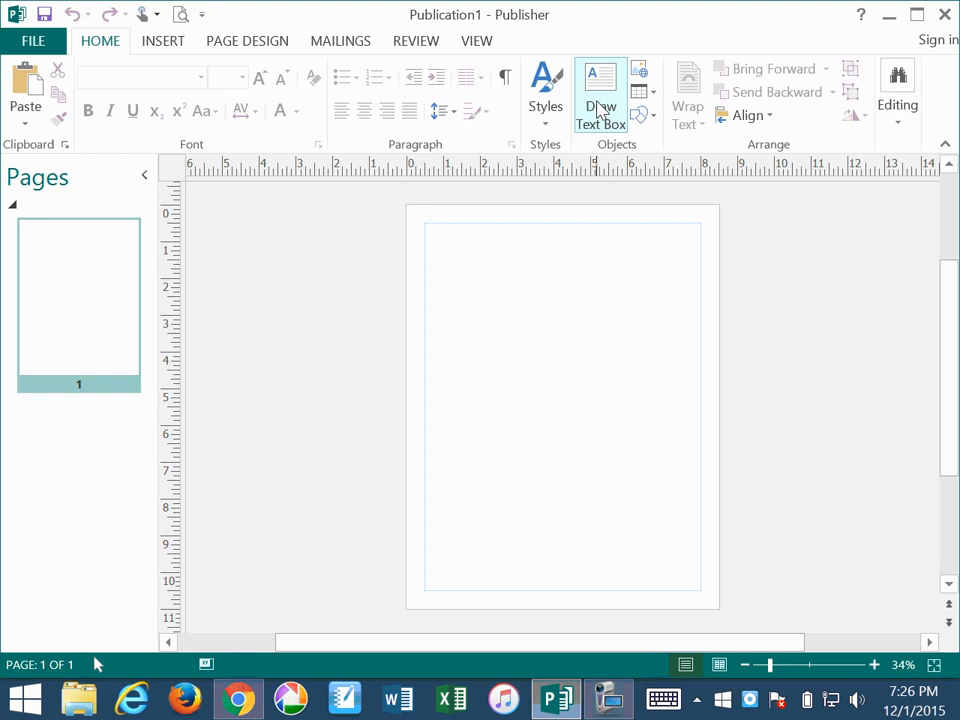
left_click_drag(441, 248, 642, 285)
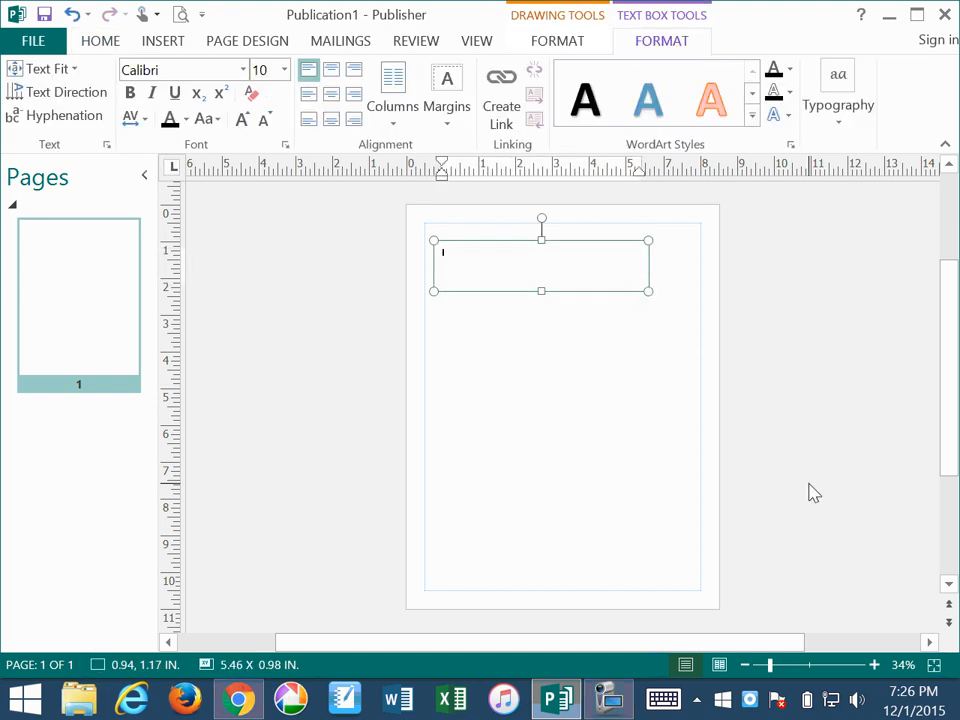
left_click(874, 665)
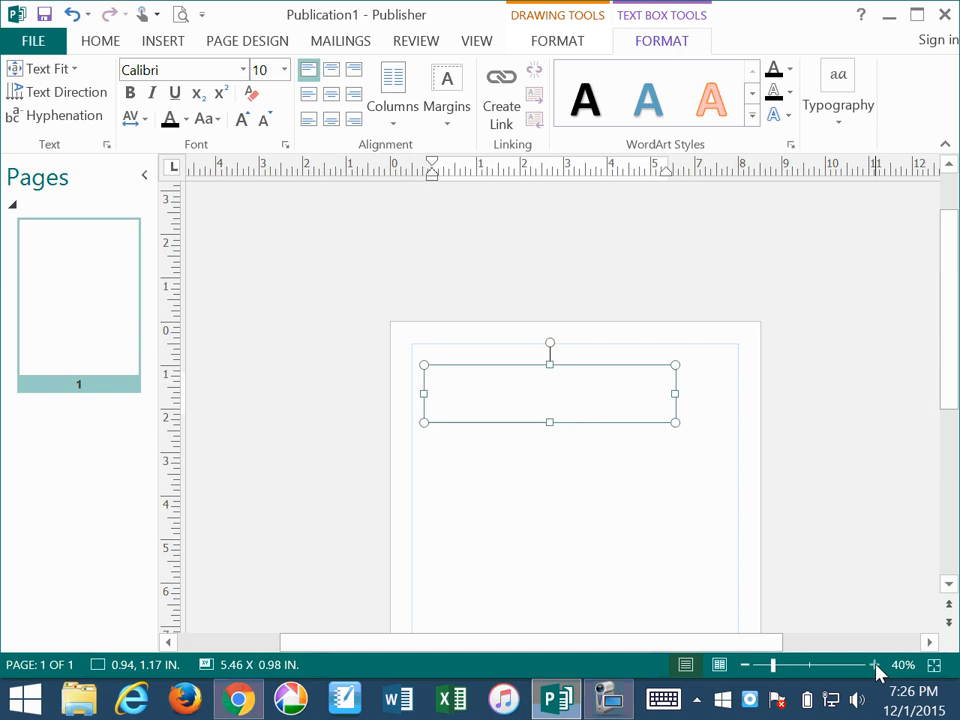
left_click(874, 665)
left_click(874, 665)
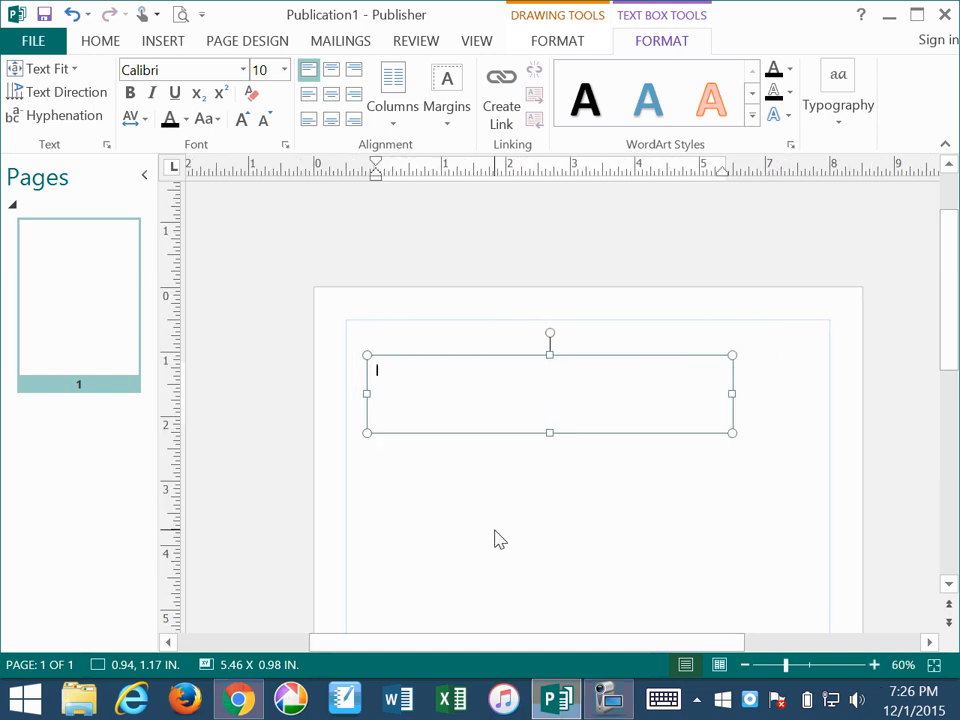
left_click(874, 665)
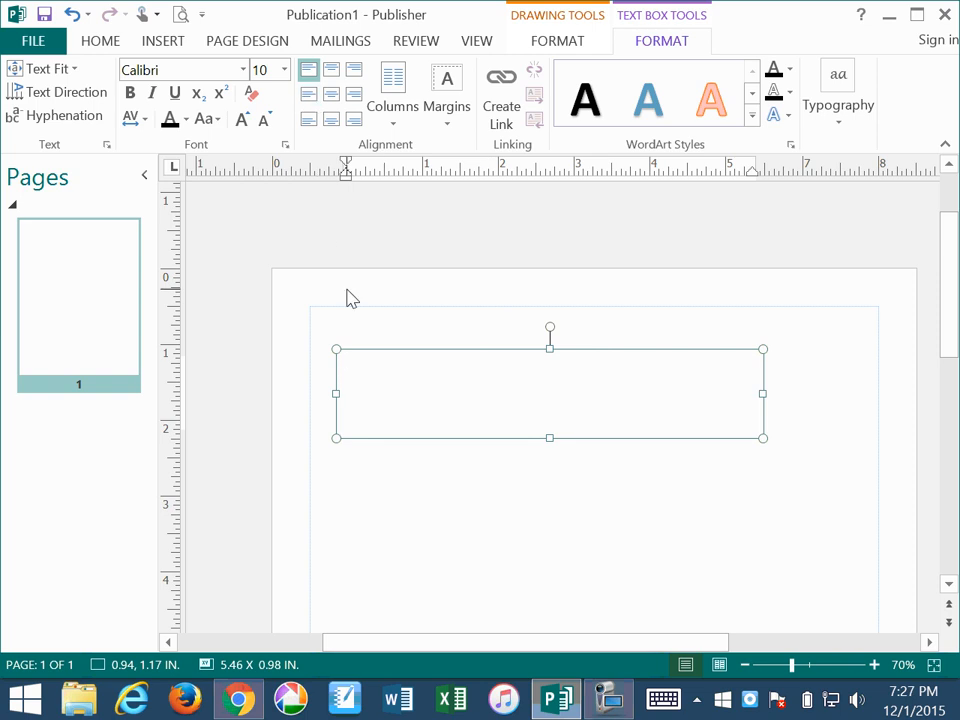
type("Bus")
type("iness Information Manage")
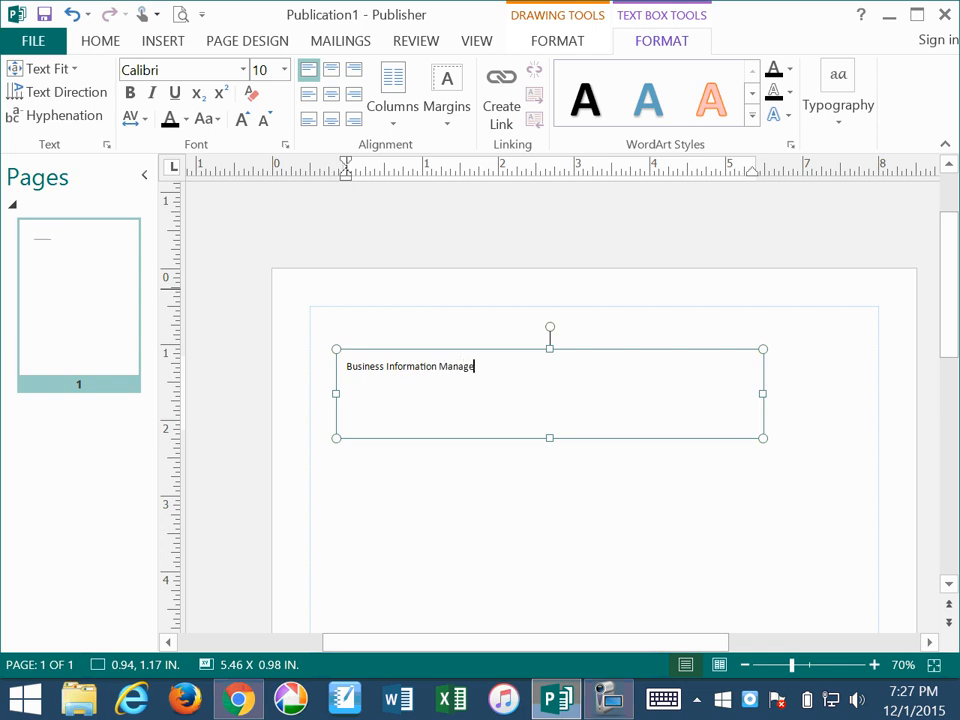
type("ment 12")
- Set the title text to 24 pt and widen its text box to about 7.40 in
left_click_drag(523, 373, 349, 373)
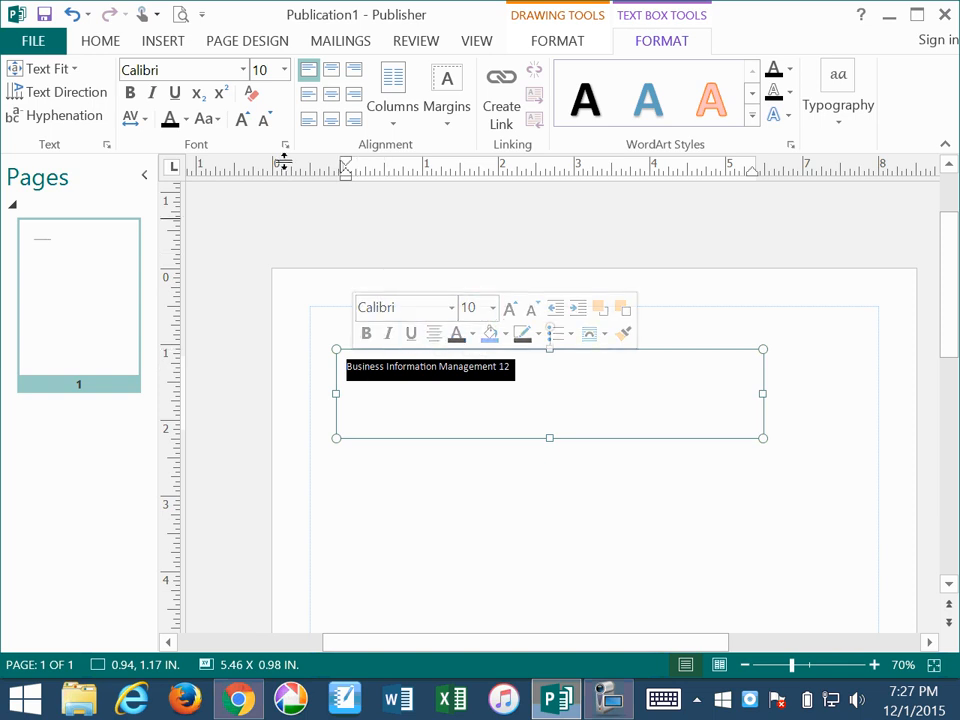
left_click(284, 78)
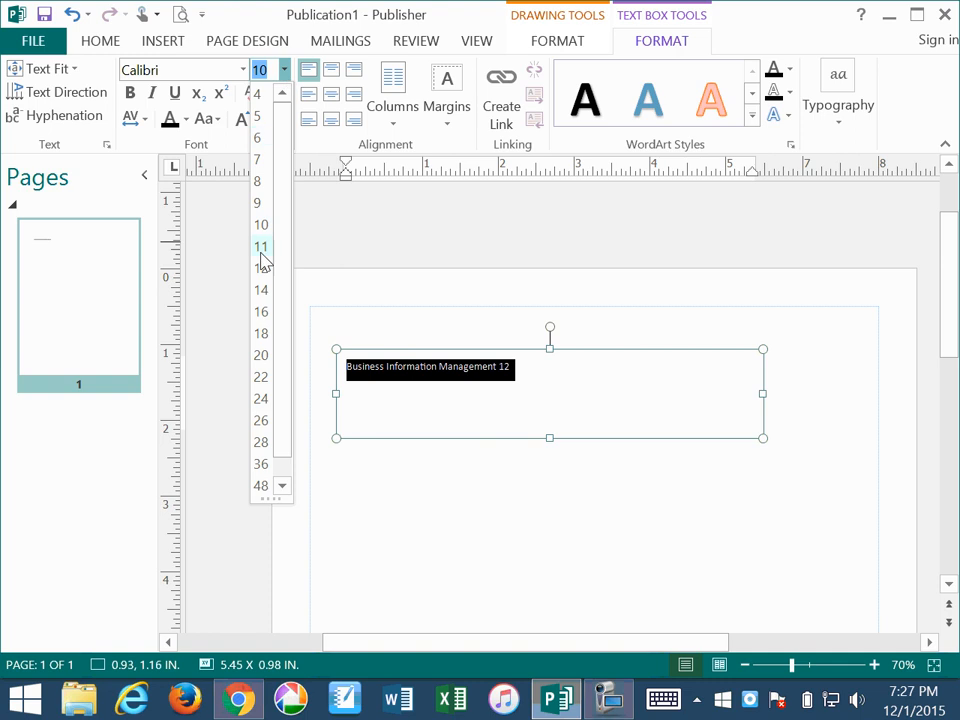
left_click(262, 377)
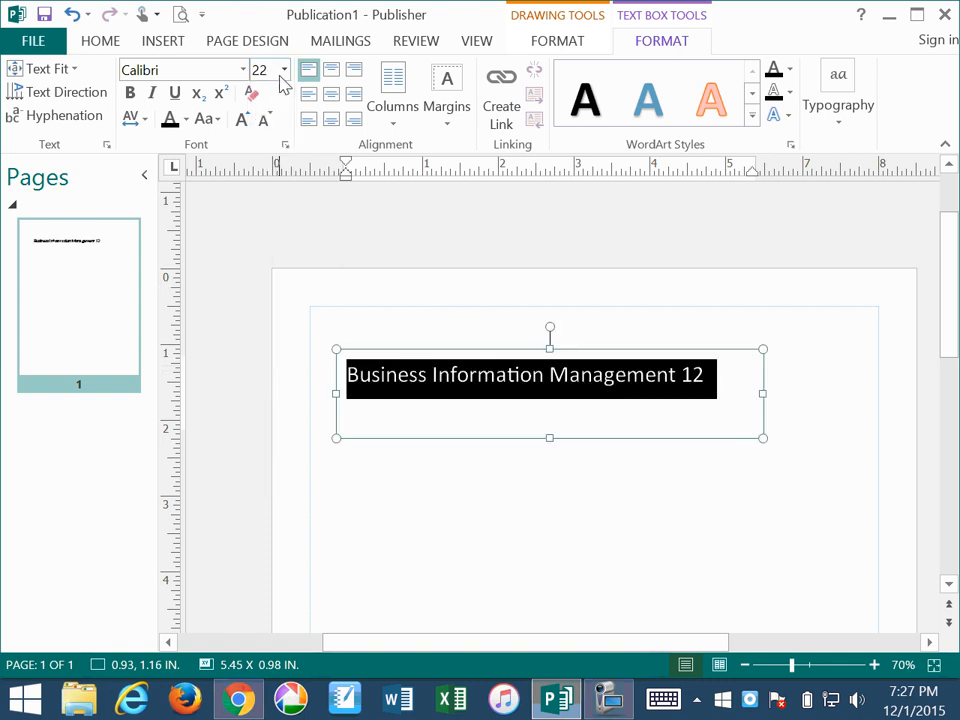
left_click(240, 122)
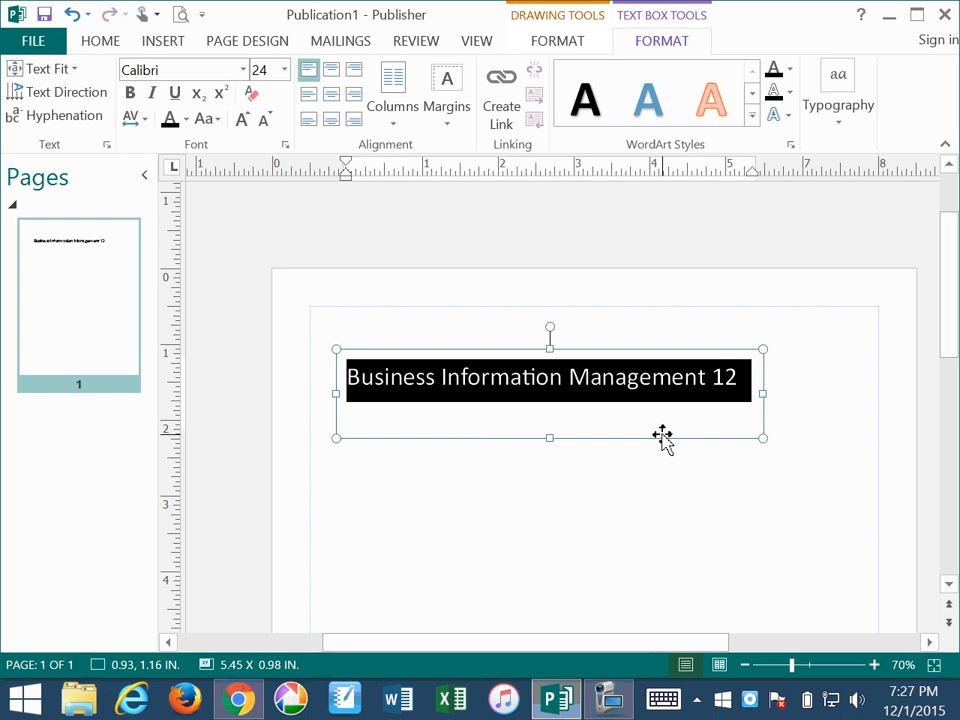
left_click_drag(765, 393, 910, 393)
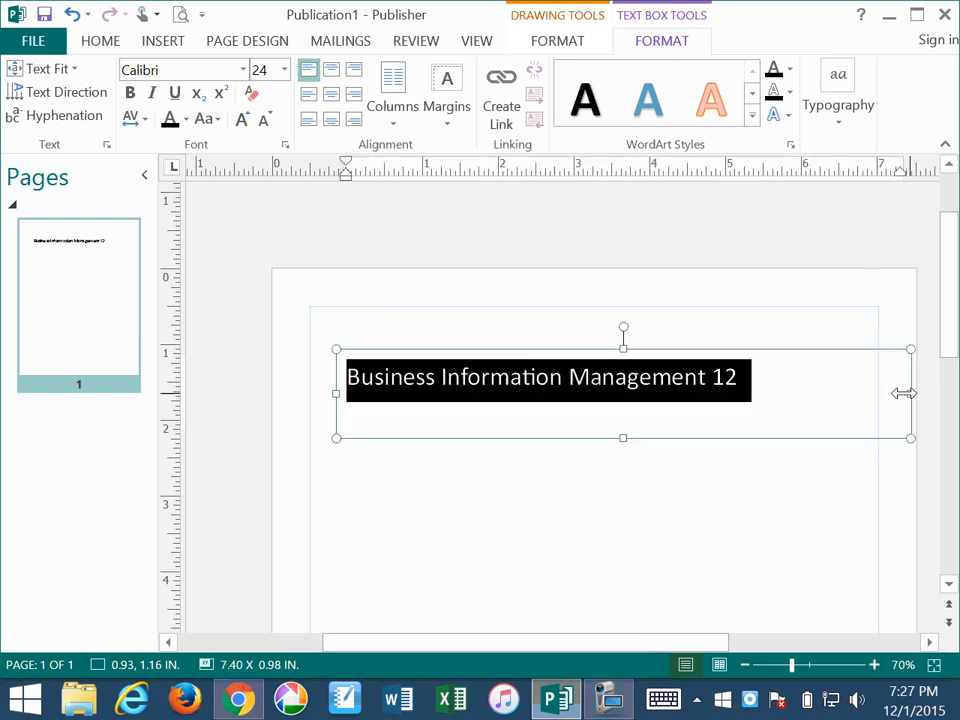
- Align the title text to the middle center of its text box after trying the other alignment positions
left_click(653, 380)
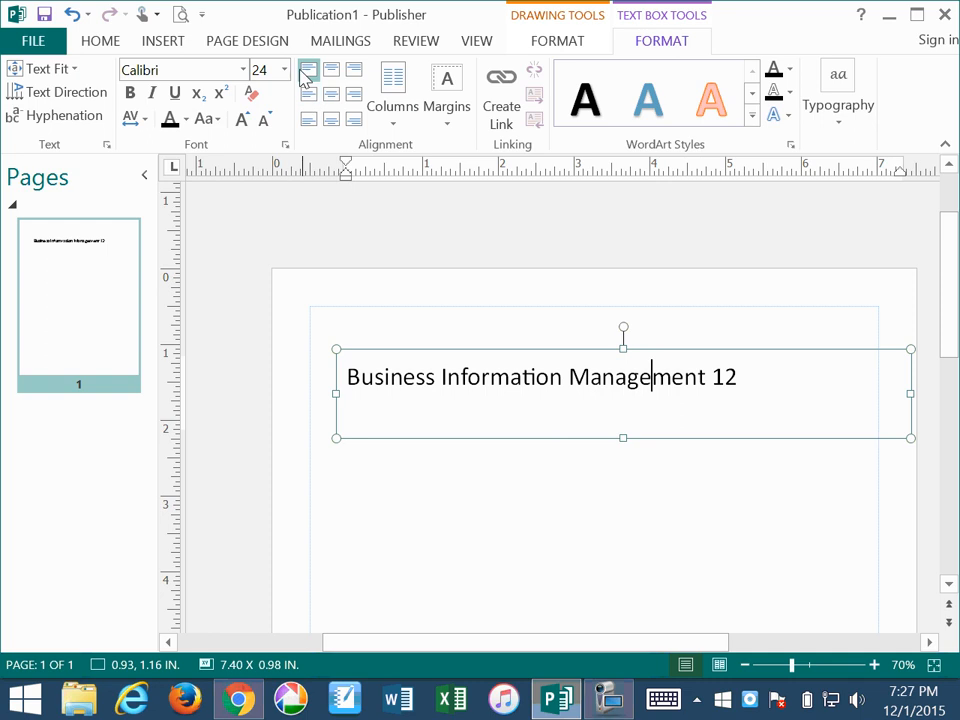
left_click(331, 71)
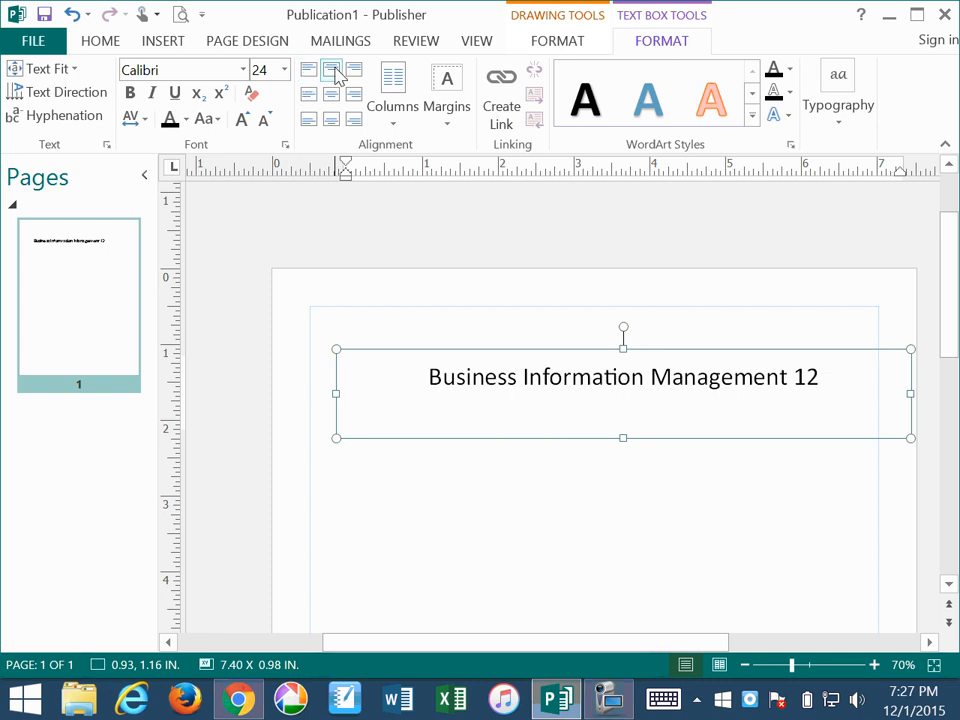
left_click(334, 94)
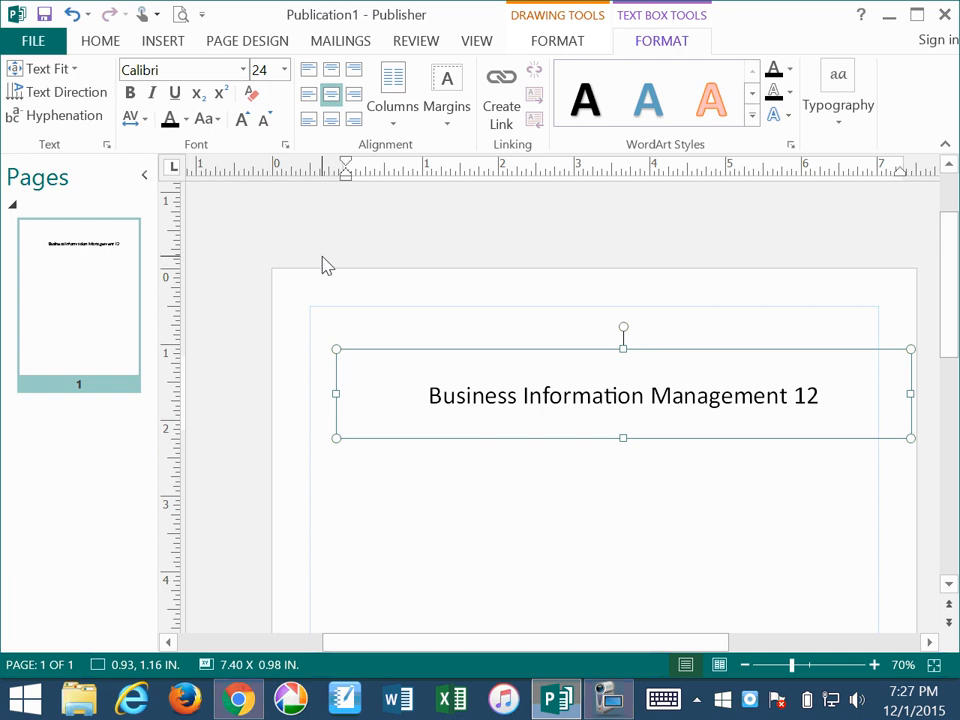
left_click(308, 96)
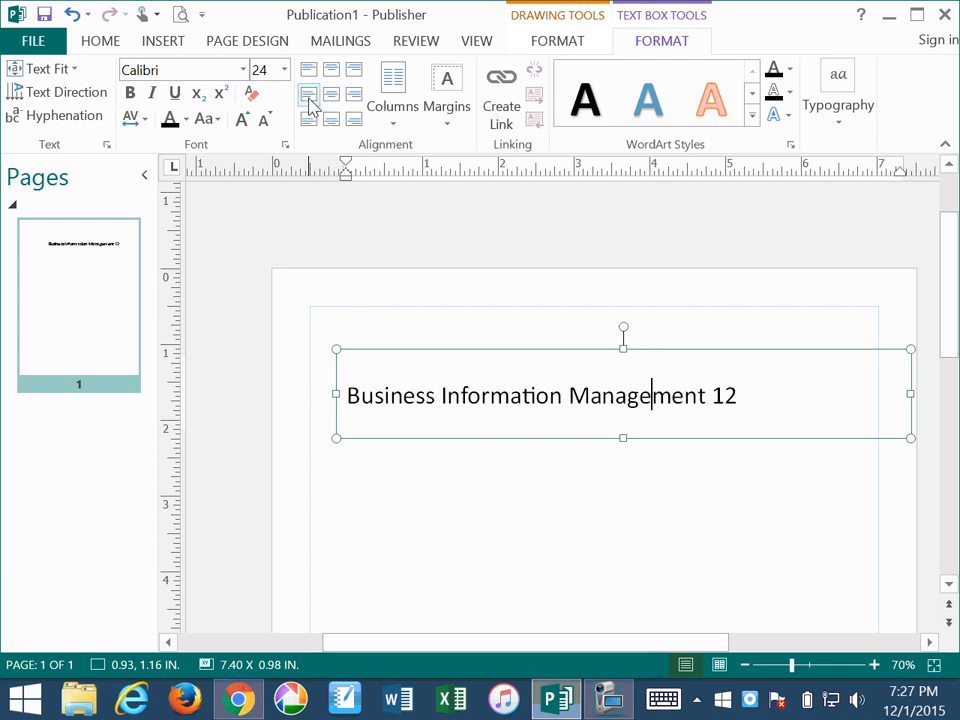
left_click(310, 119)
left_click(332, 96)
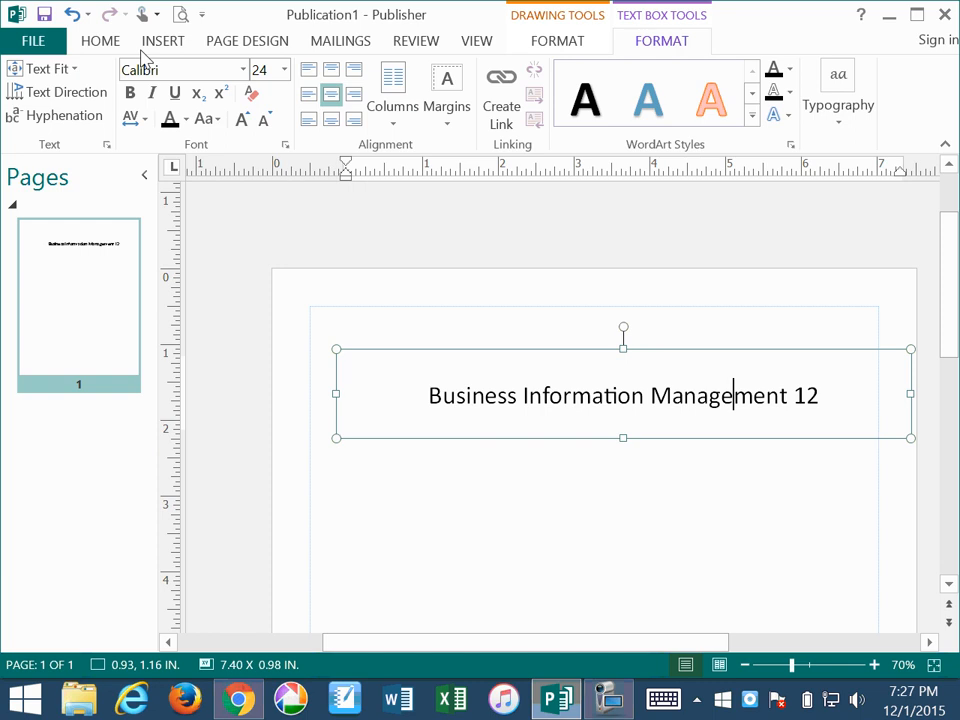
- Try right and left paragraph alignment on the title text
left_click(106, 44)
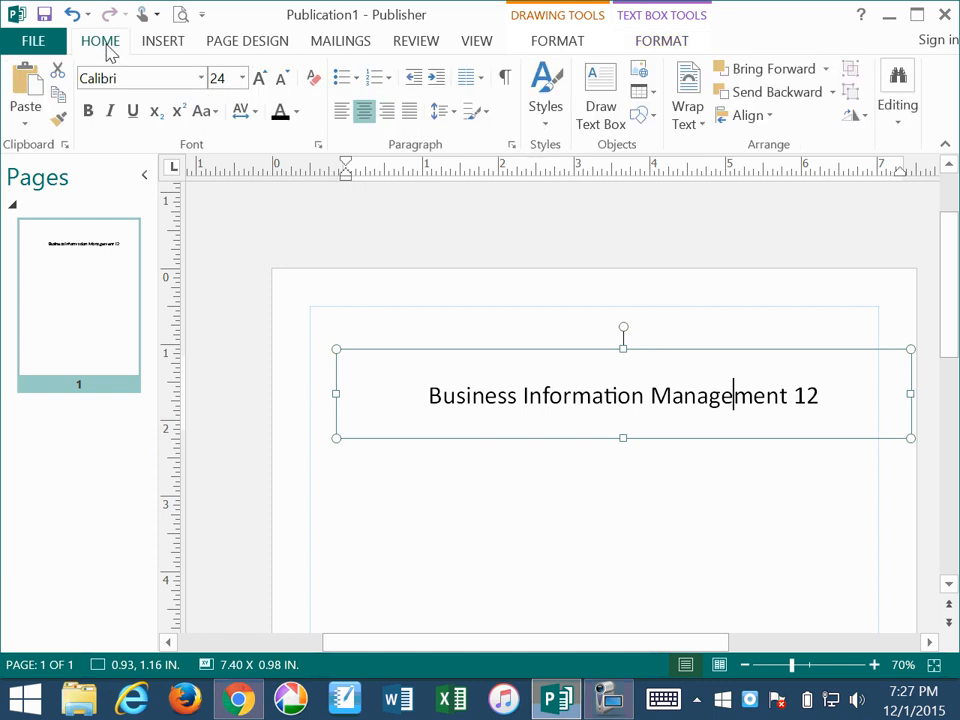
left_click(342, 116)
left_click(388, 112)
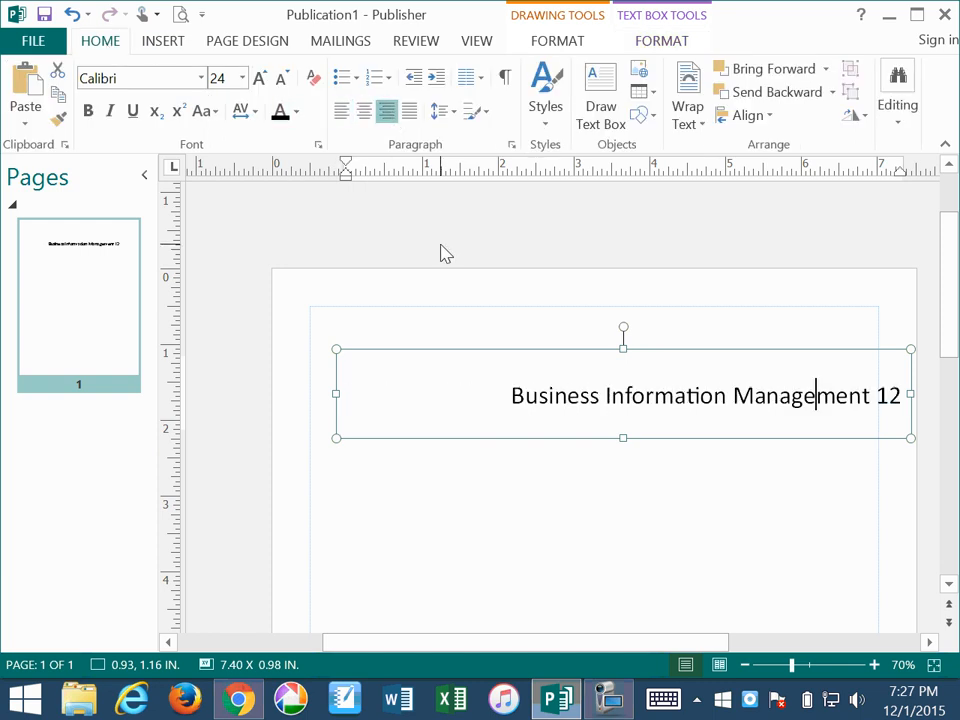
left_click(342, 111)
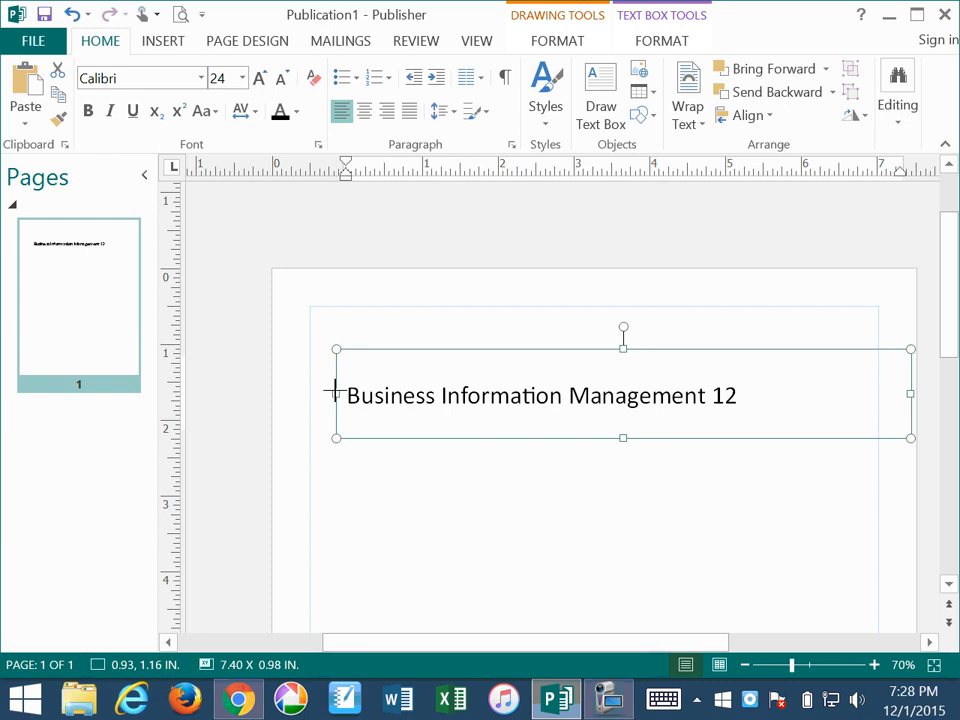
- Fit the title text box between the page's side margins, about 7.38 in wide, and center its text
left_click_drag(335, 390, 309, 390)
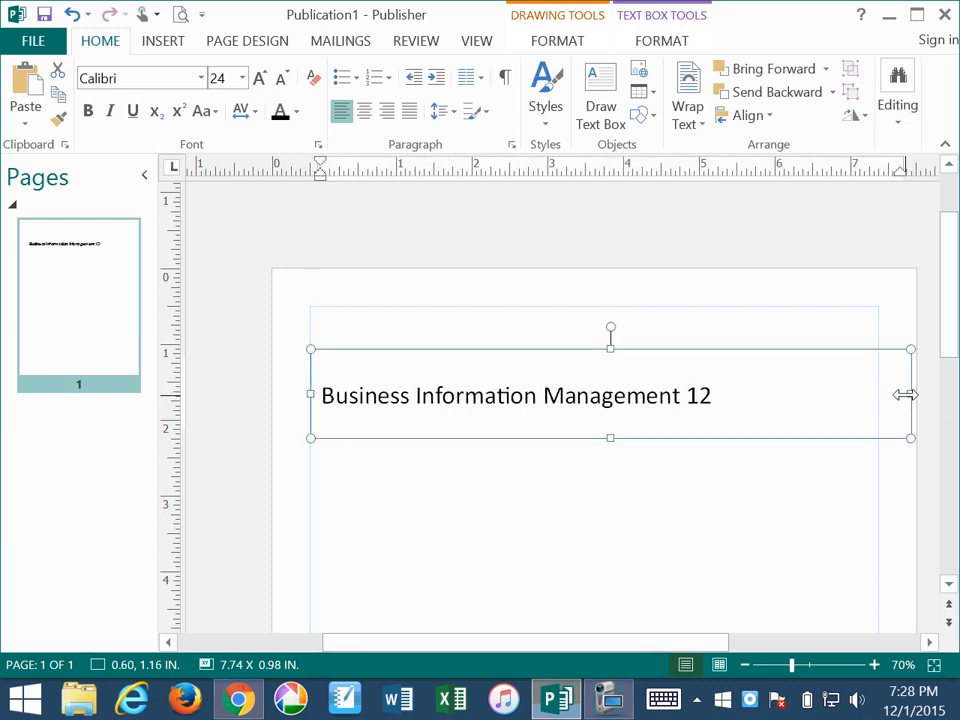
left_click_drag(905, 395, 880, 395)
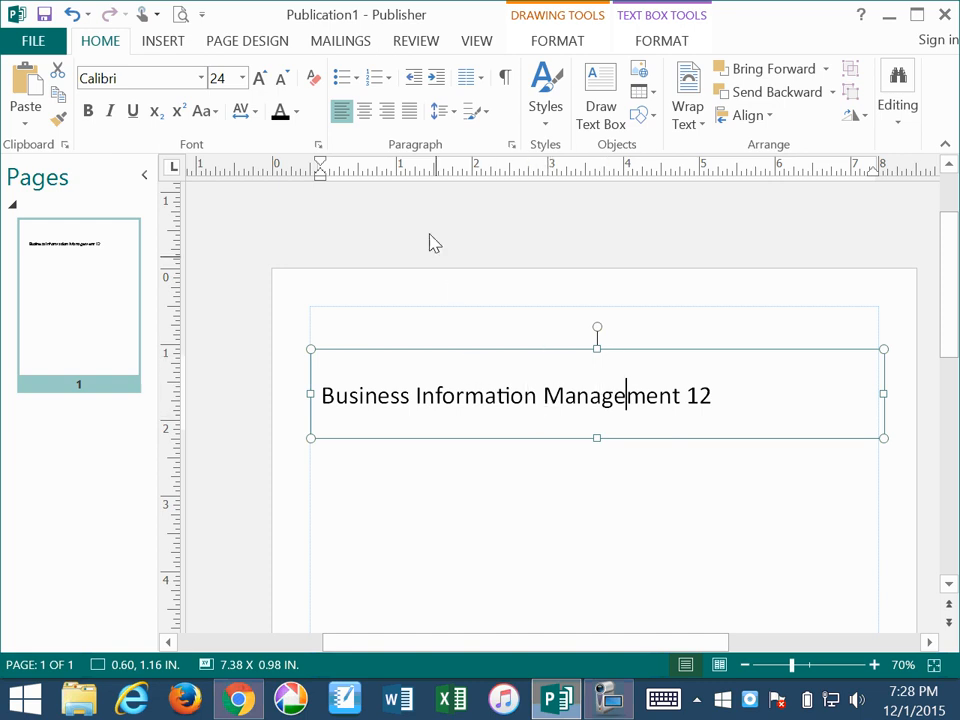
left_click(366, 112)
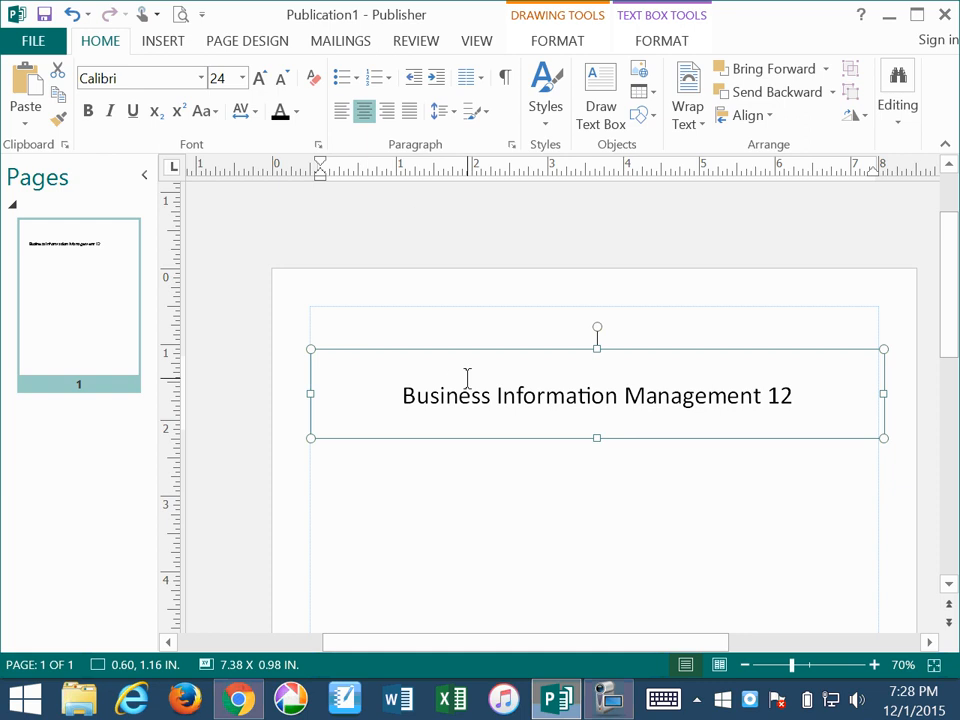
- Change the whole title's font to Times New Roman
left_click_drag(405, 395, 782, 416)
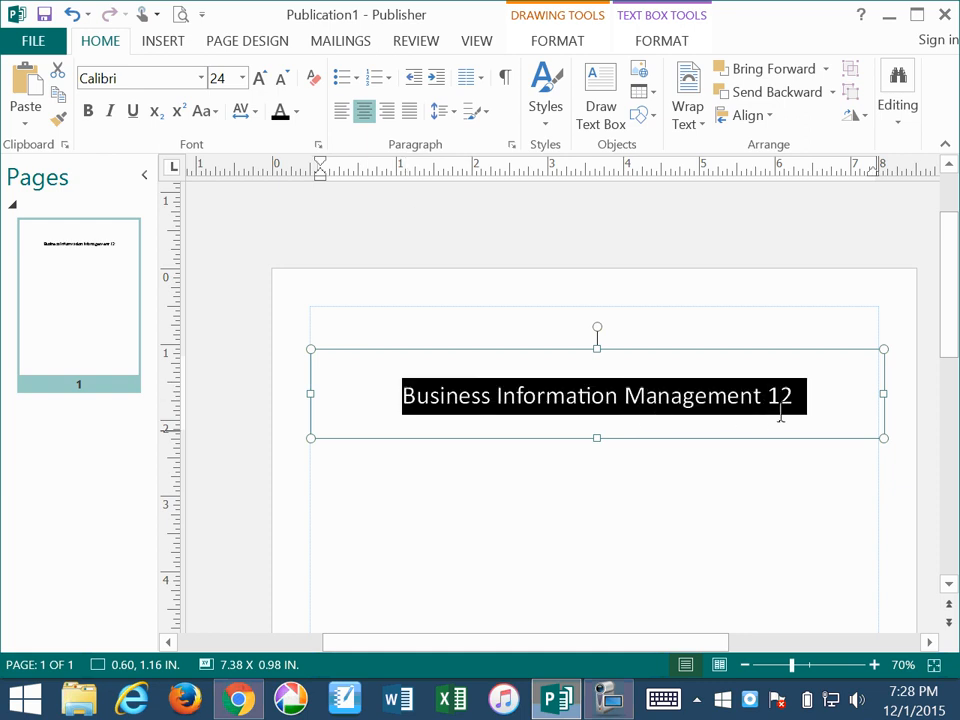
left_click(201, 78)
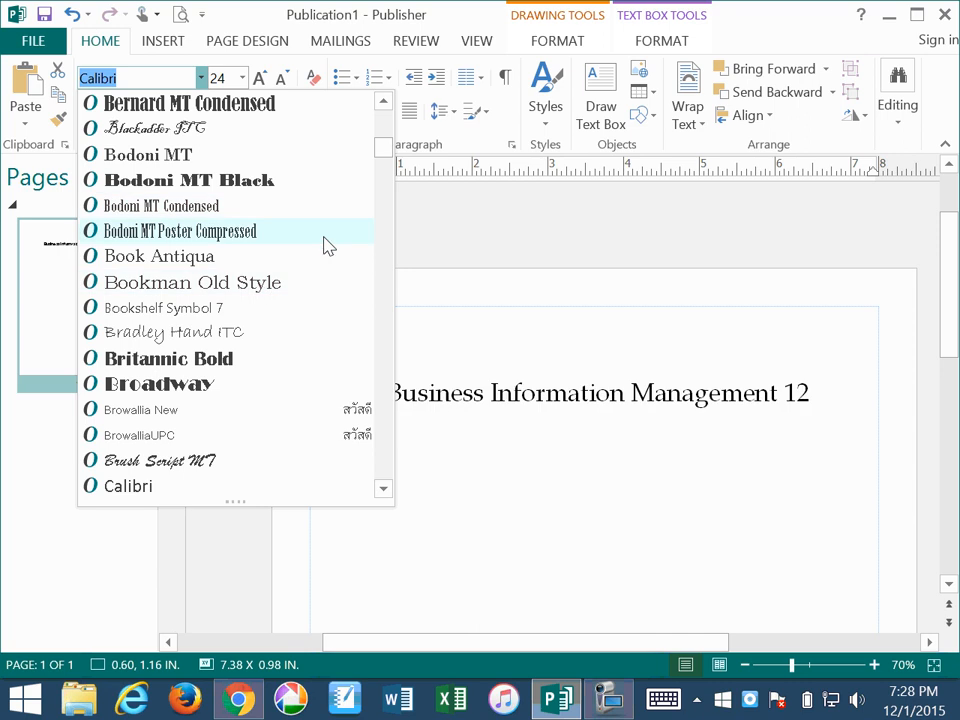
scroll(397, 229, "down", 5)
scroll(397, 229, "down", 20)
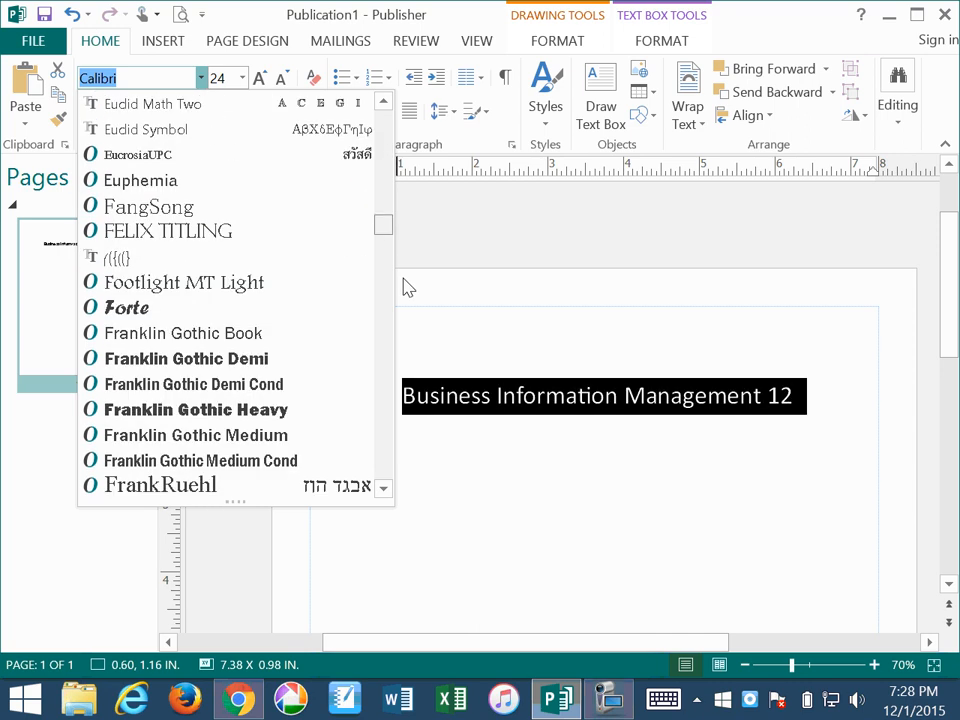
left_click_drag(390, 377, 396, 468)
left_click(247, 236)
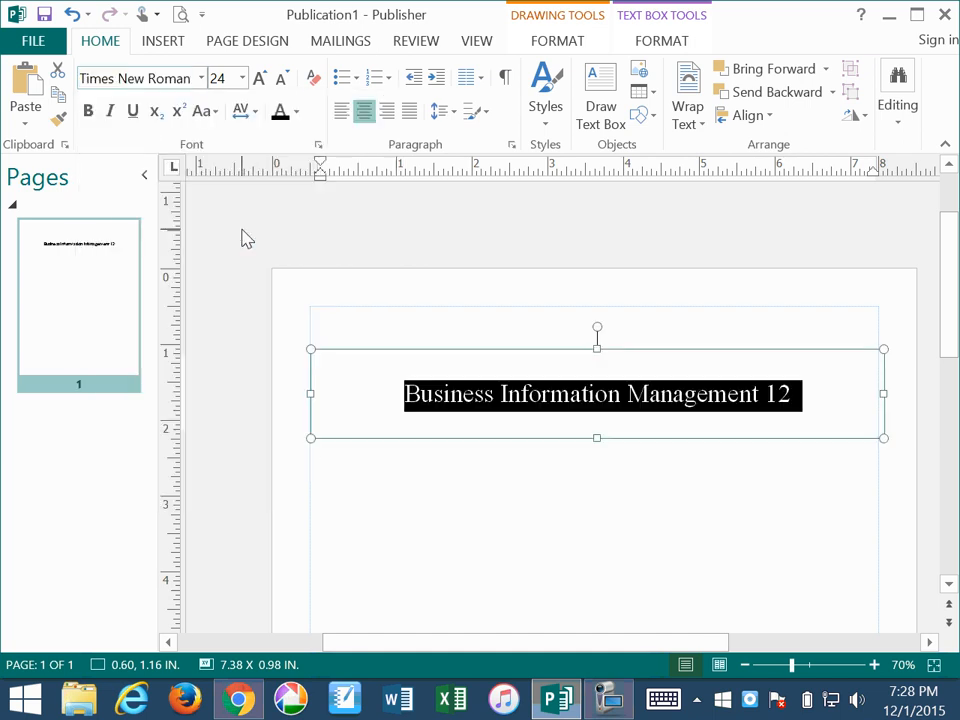
left_click(499, 420)
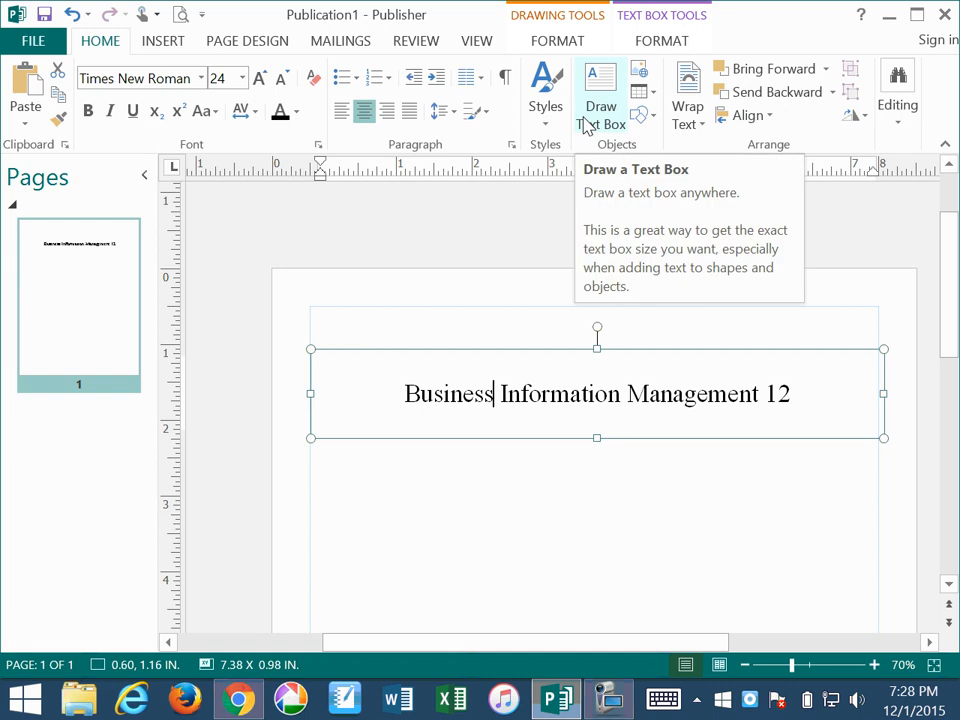
- Place a copy of the title text box directly below the original, at about 0.48, 2.59 in
left_click(495, 456)
left_click(488, 404)
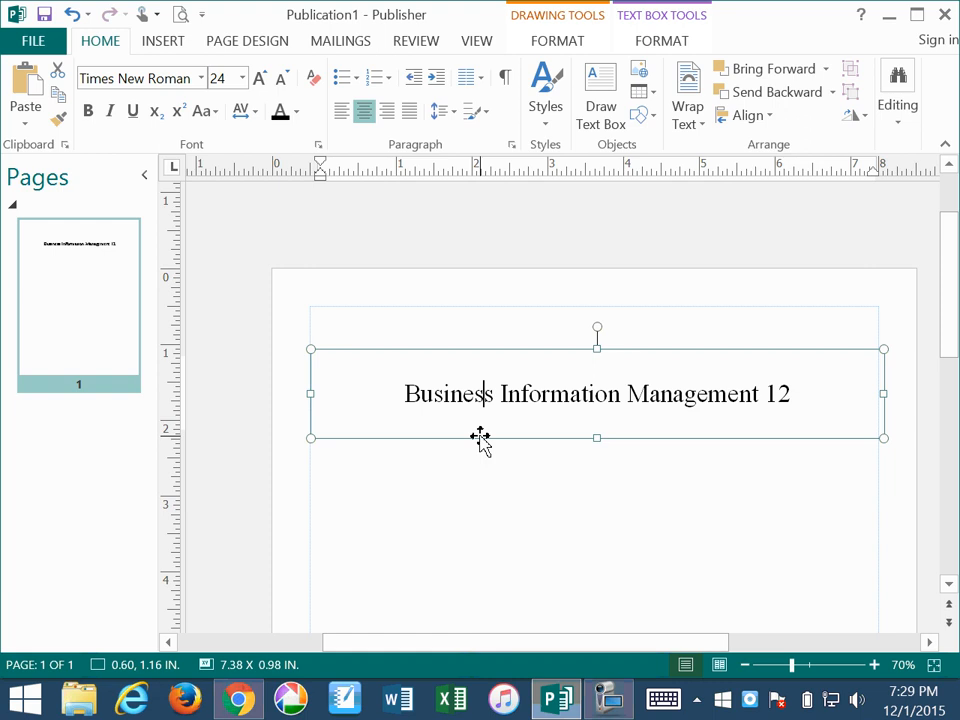
left_click(480, 437)
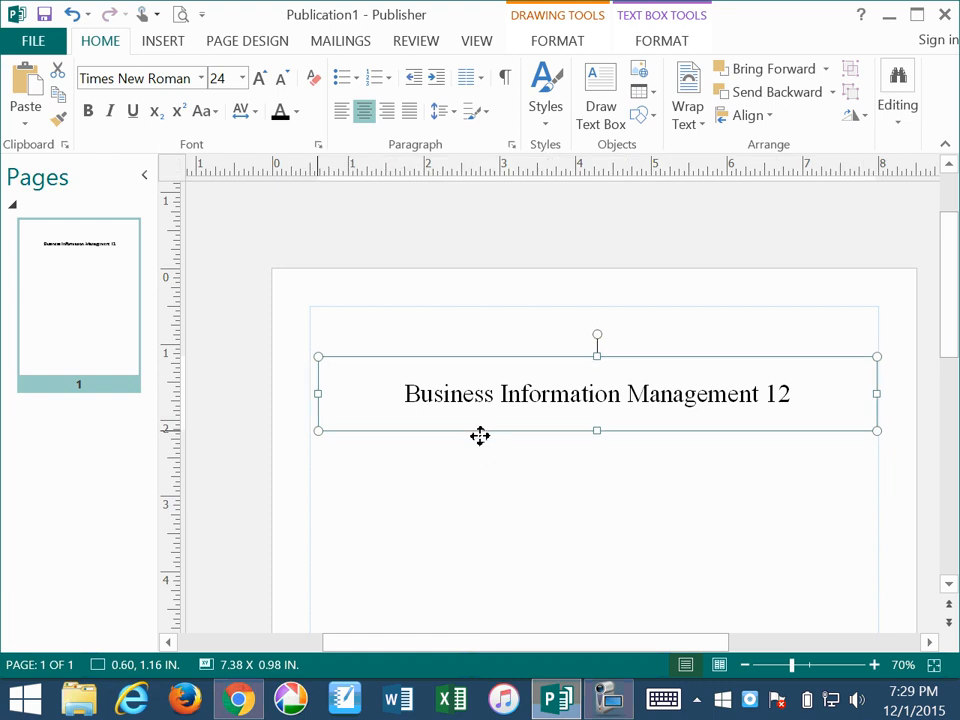
left_click_drag(480, 436, 473, 553)
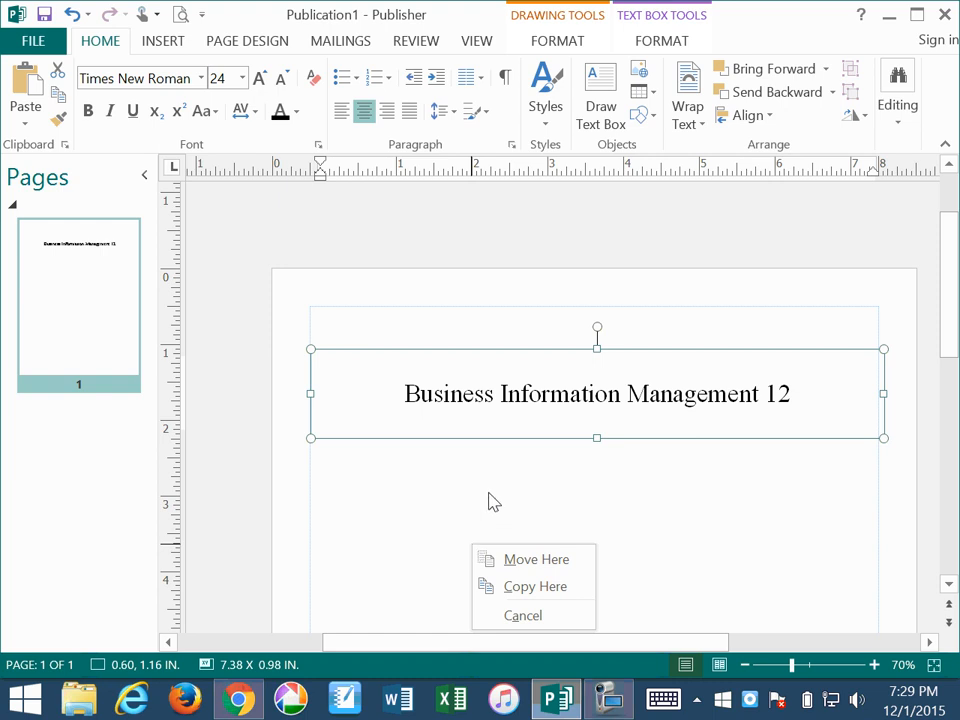
left_click(515, 588)
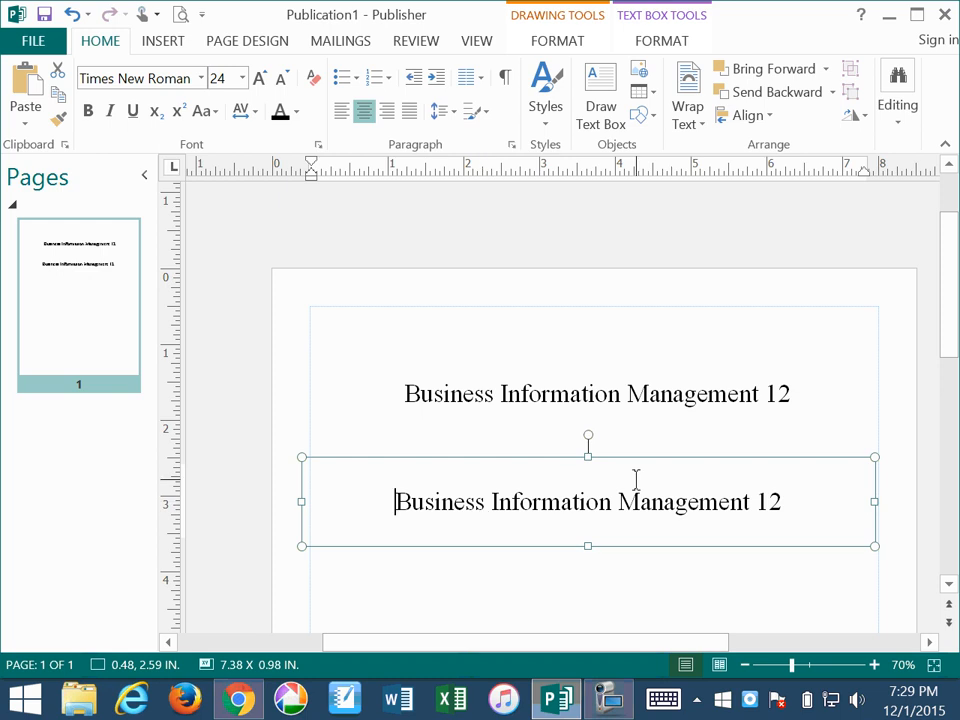
- Replace the copied text box's text with "BIM 12"
left_click_drag(785, 495, 435, 506)
type("B")
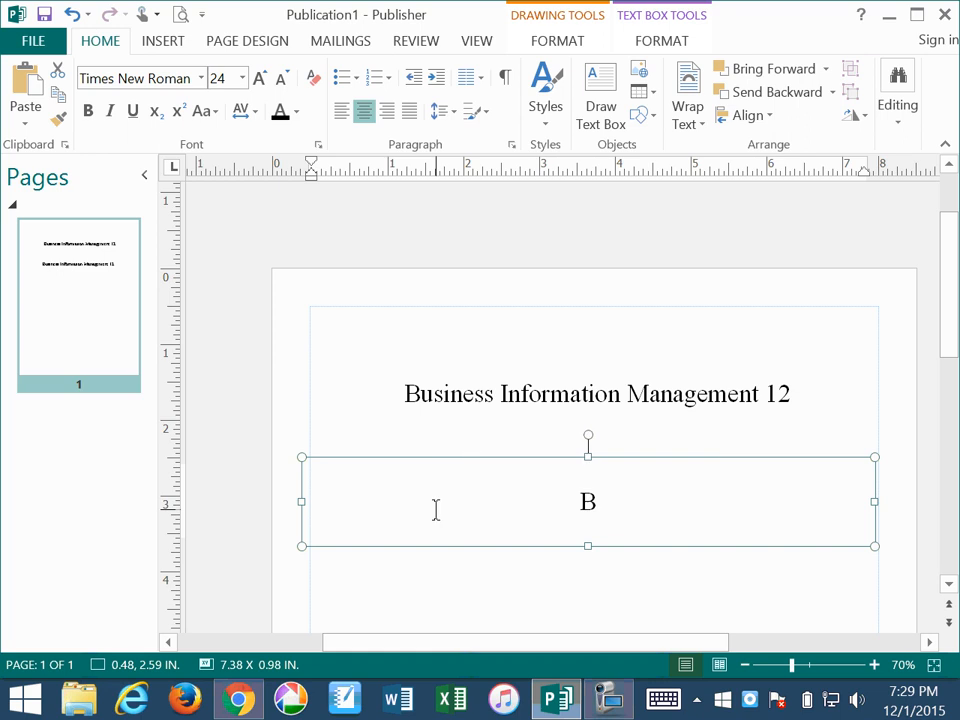
type("IM 12")
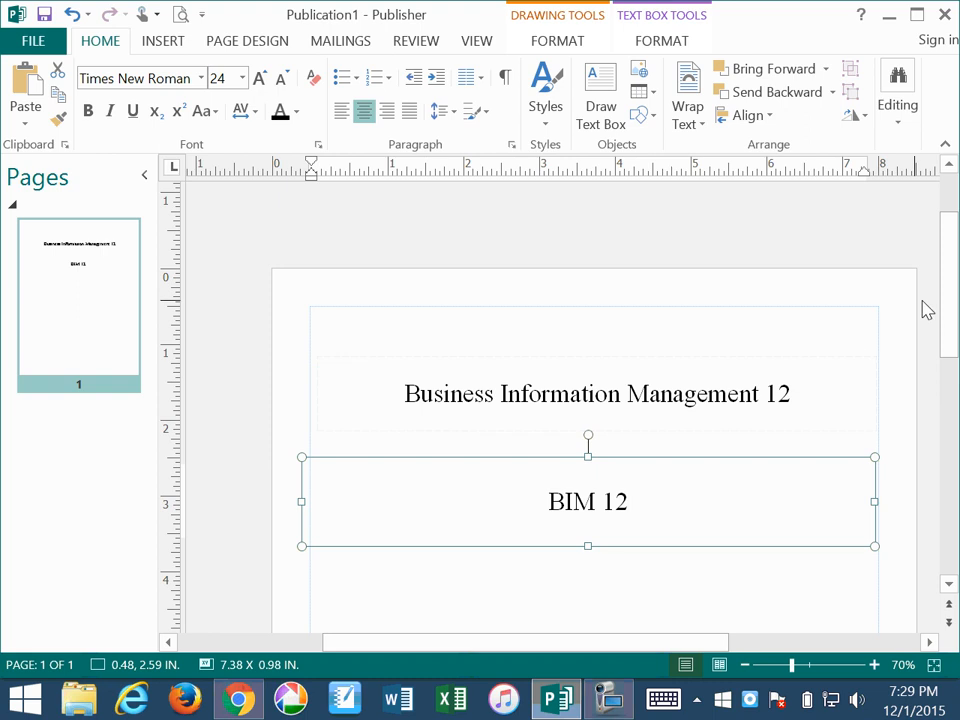
- Place a copy of the "BIM 12" text box directly below it, at about 0.50, 3.91 in
scroll(945, 315, "down", 3)
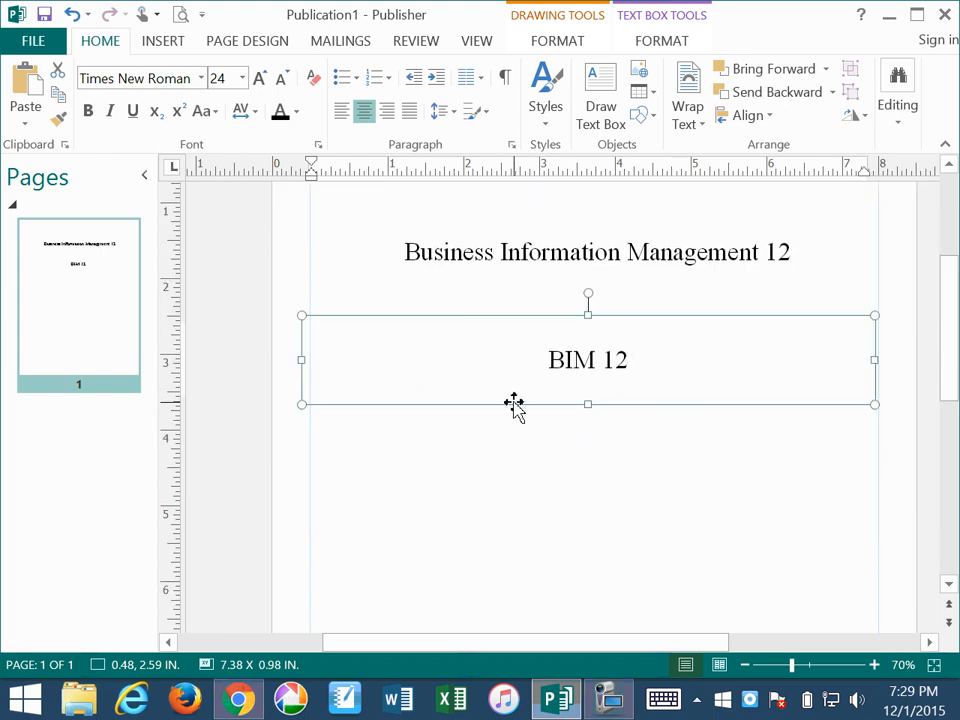
left_click_drag(513, 403, 520, 512)
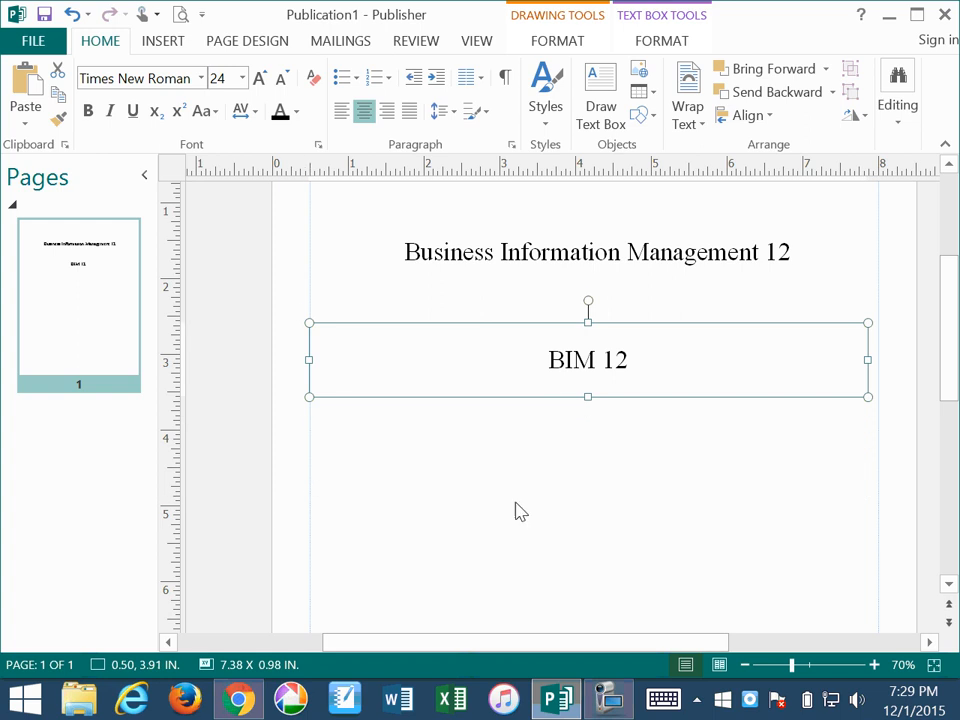
left_click(534, 546)
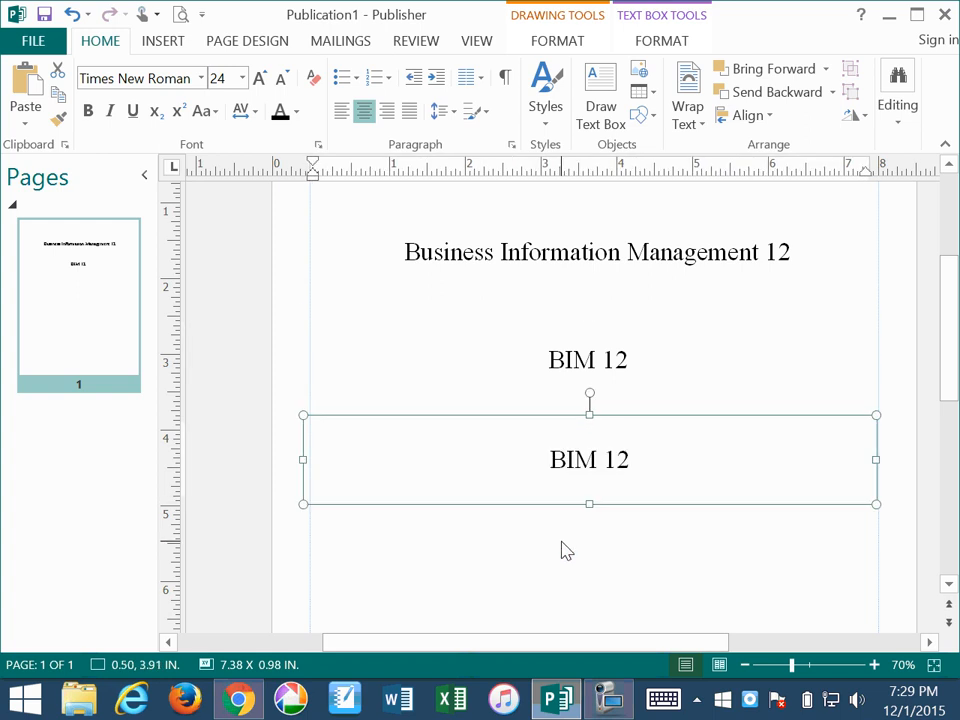
- Replace the text in the lower "BIM 12" copy with "An Introduction to Design"
double_click(561, 459)
key("ctrl+a")
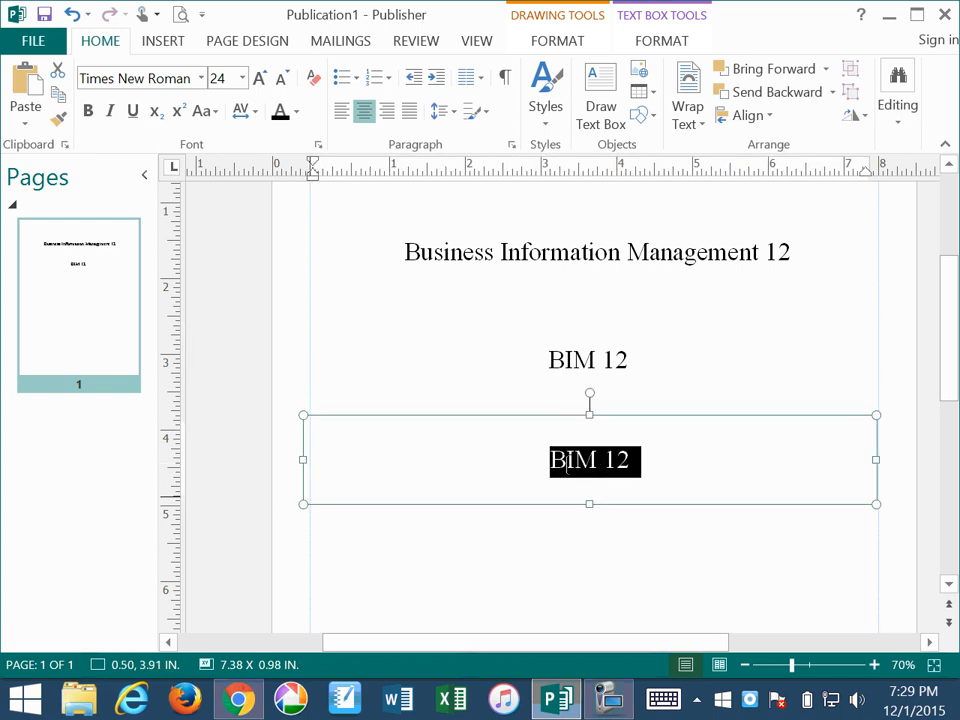
mouse_move(626, 482)
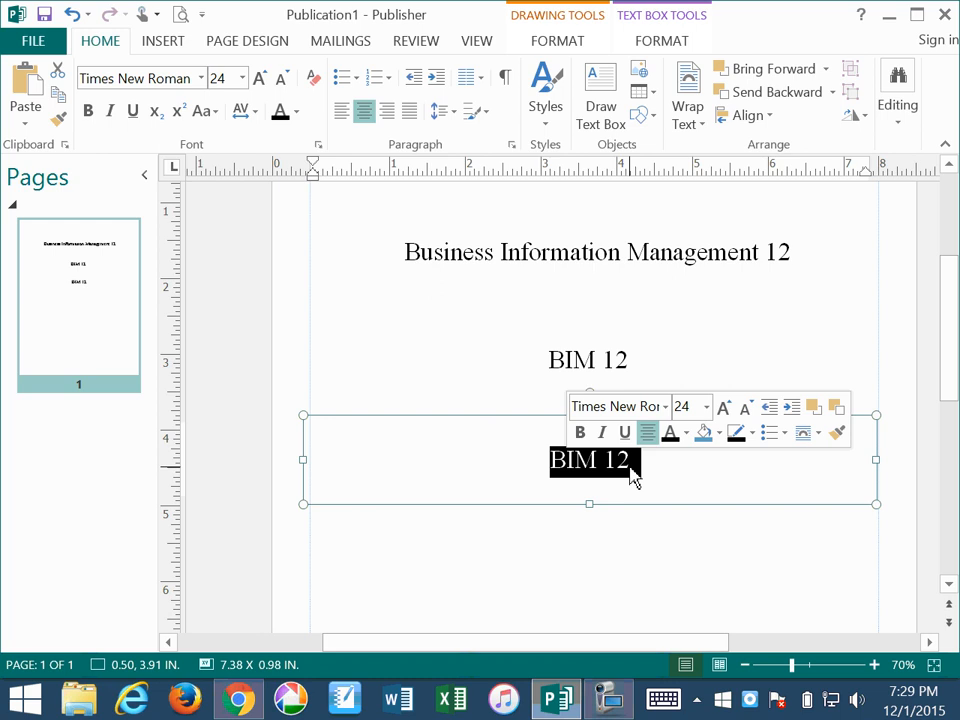
type("An Int")
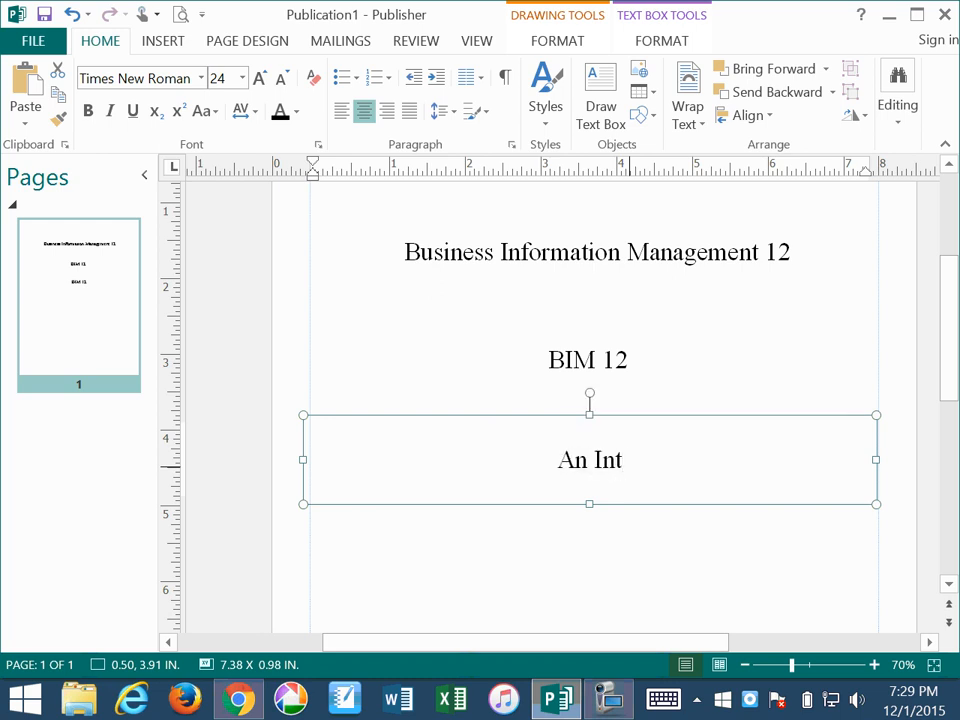
type("rudction to")
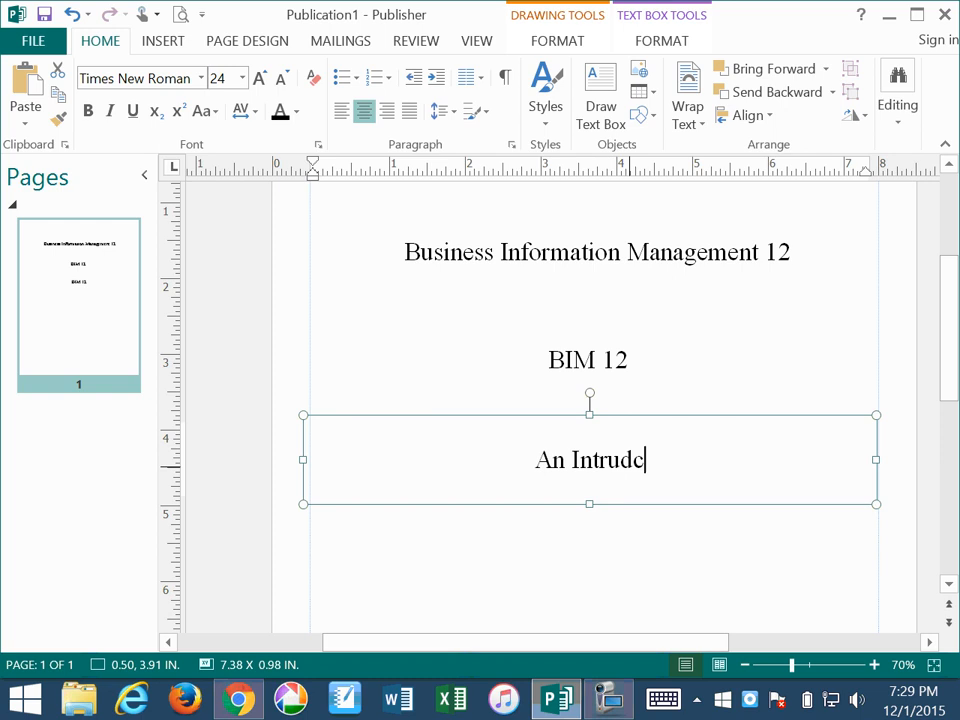
key("BackSpace")
key("BackSpace")
key("BackSpace")
key("BackSpace")
key("BackSpace")
key("BackSpace")
key("BackSpace")
key("BackSpace")
key("BackSpace")
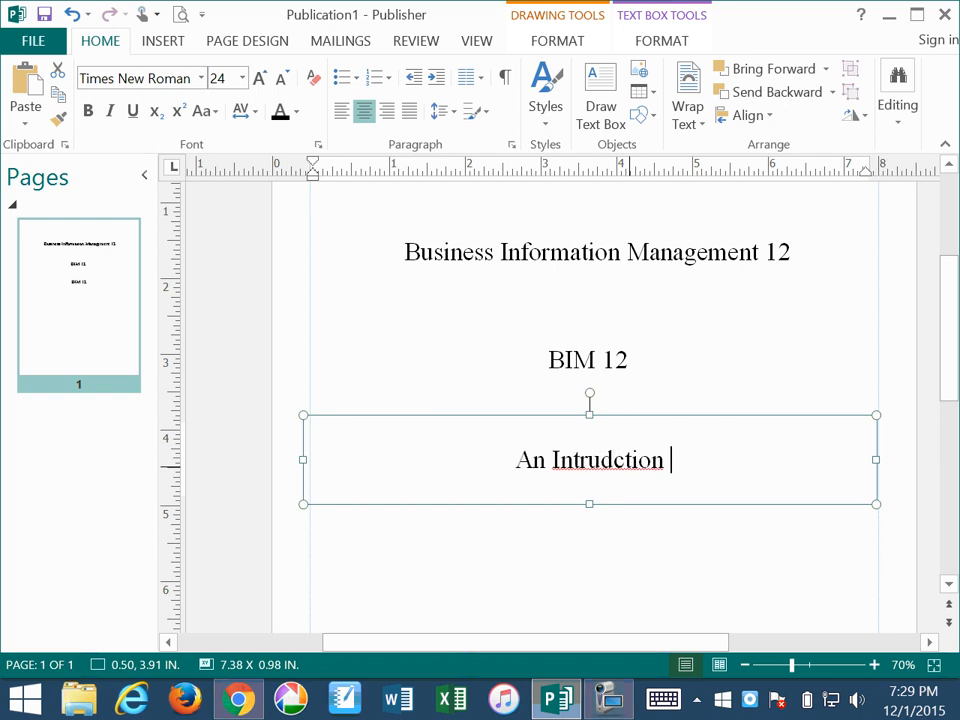
key("BackSpace")
type("o")
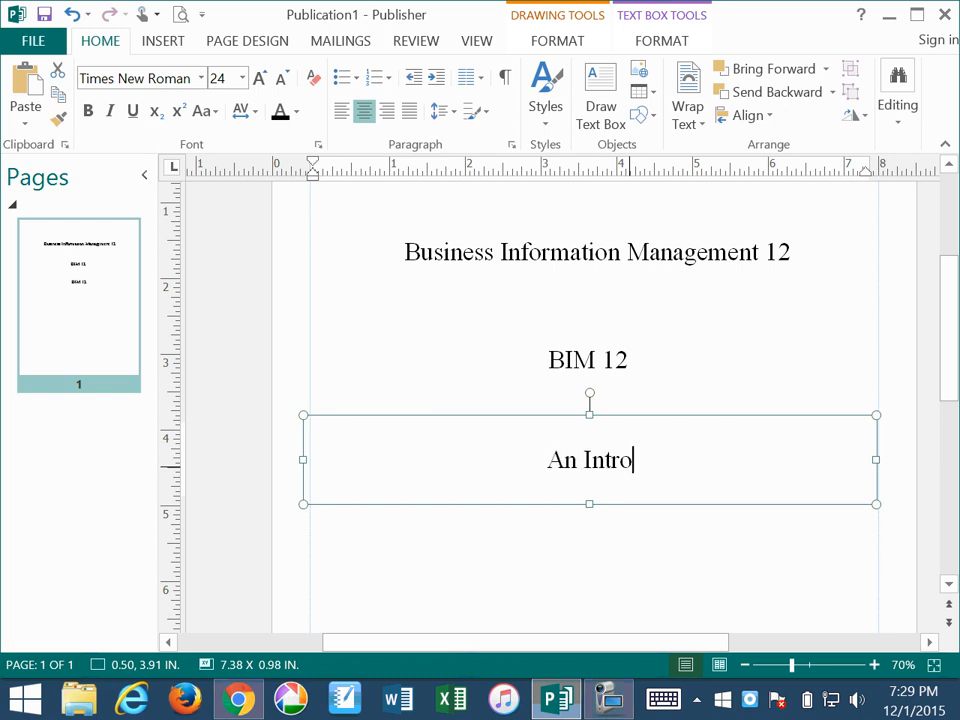
type("duction to Design")
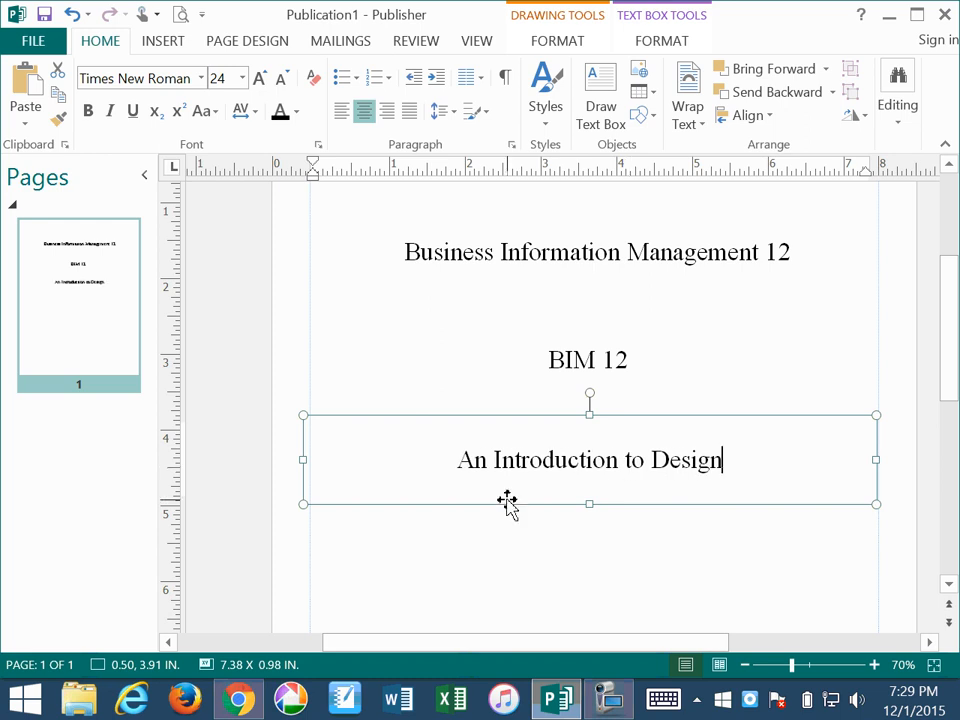
- Place a copy of the "An Introduction to Design" text box below it, at about 0.56, 5.54 in
left_click_drag(507, 500, 511, 632)
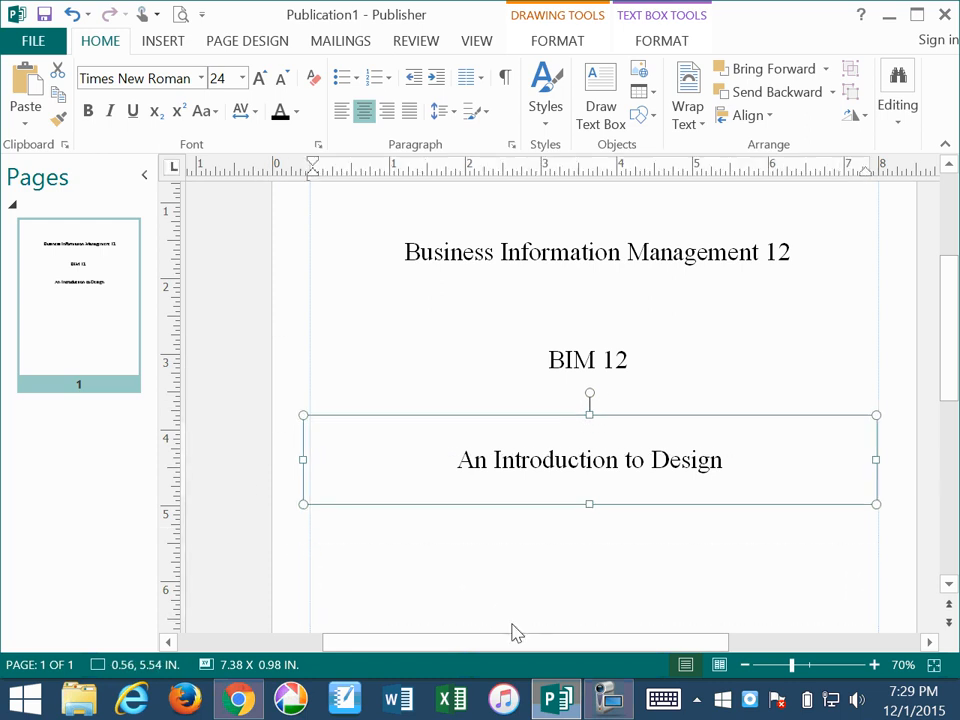
left_click(557, 585)
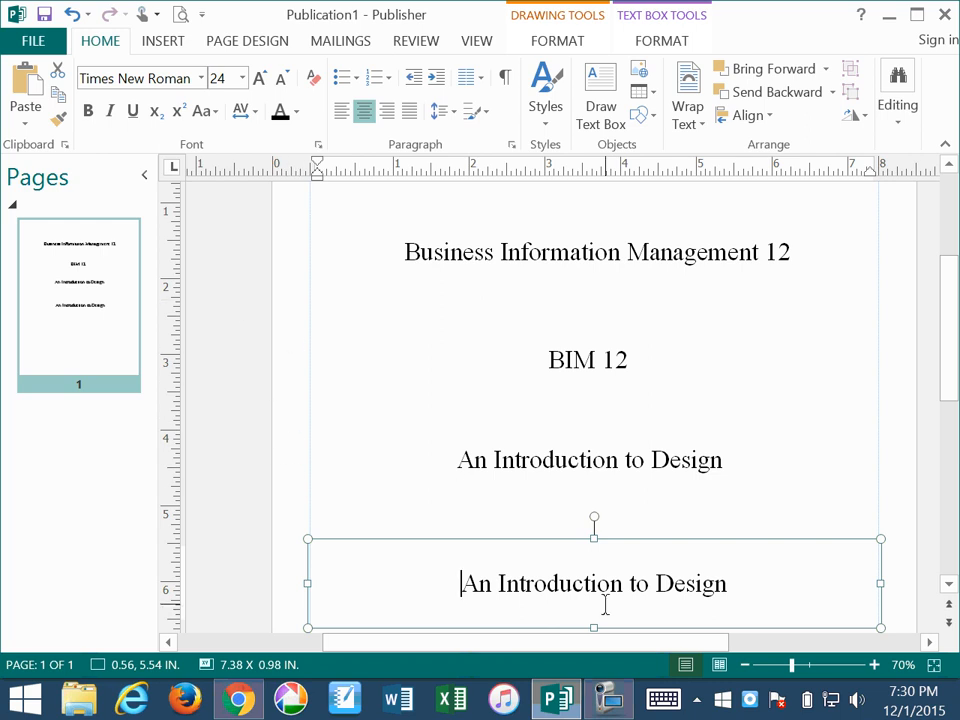
left_click(608, 698)
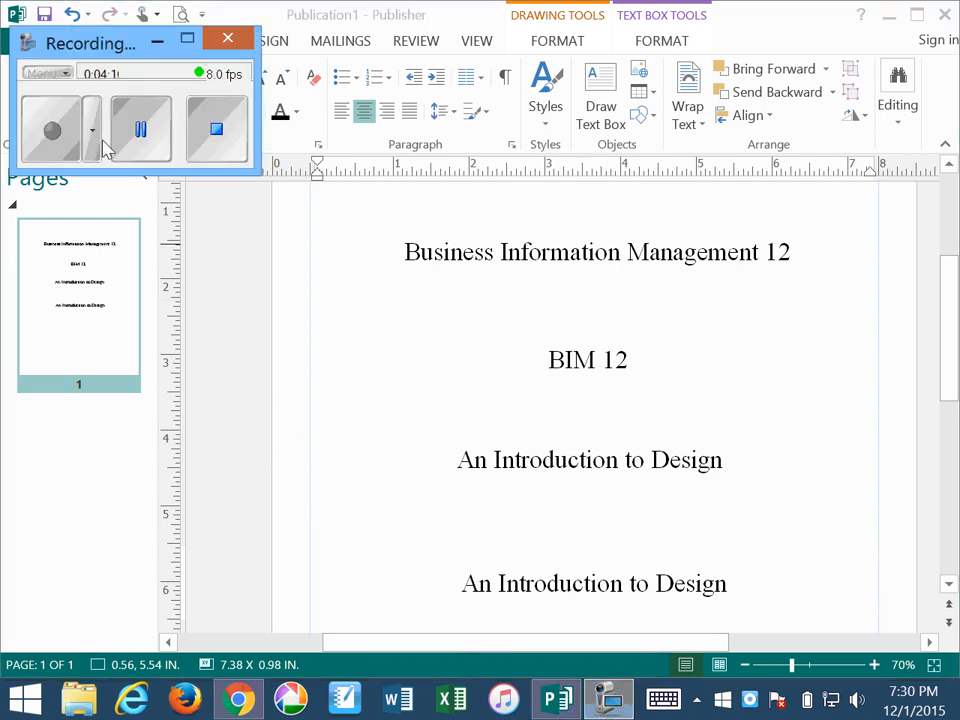